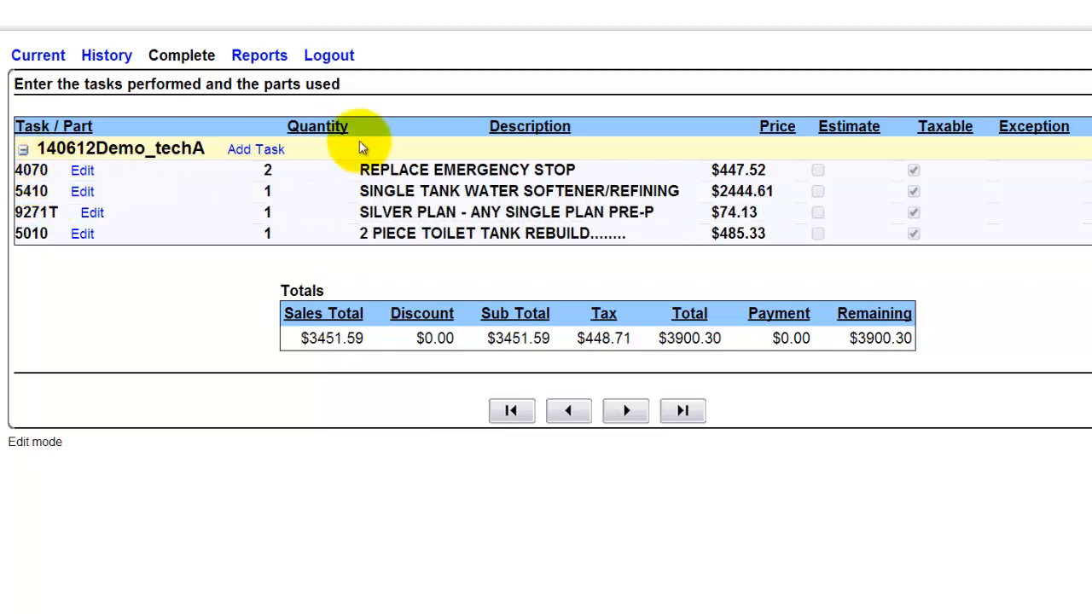
# Step: Start a new task on job 140612Demo_techA and open the task number lookup
pyautogui.click(241, 151)
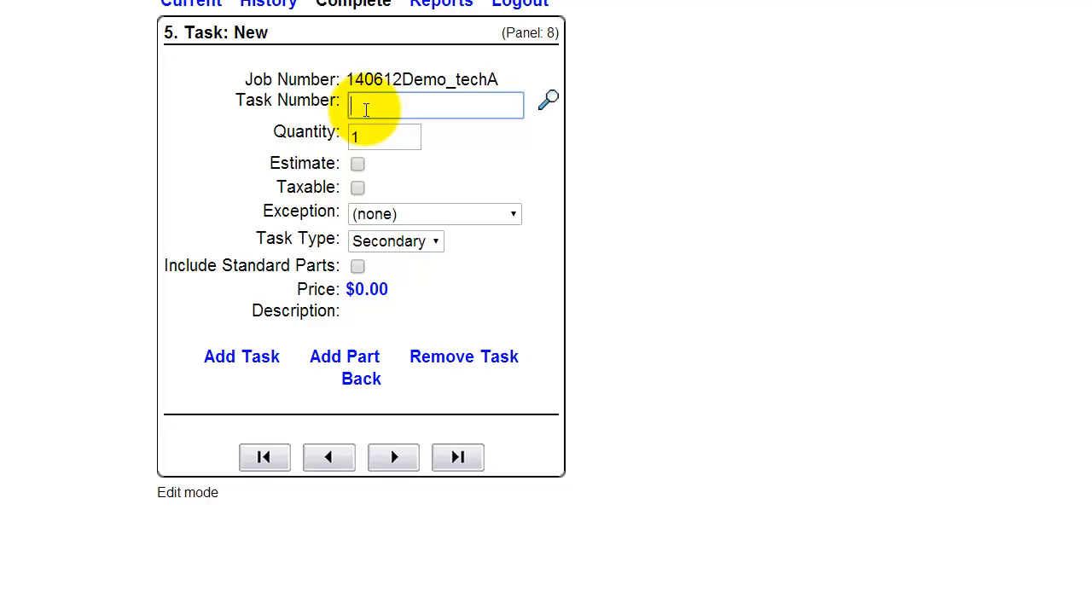
pyautogui.click(552, 101)
pyautogui.click(546, 103)
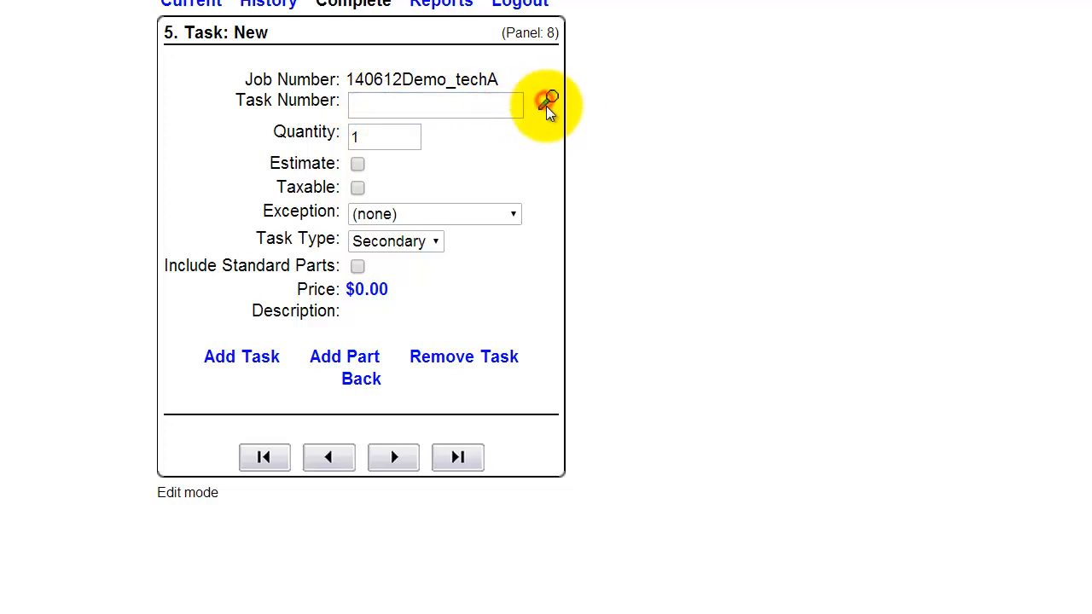
pyautogui.click(453, 109)
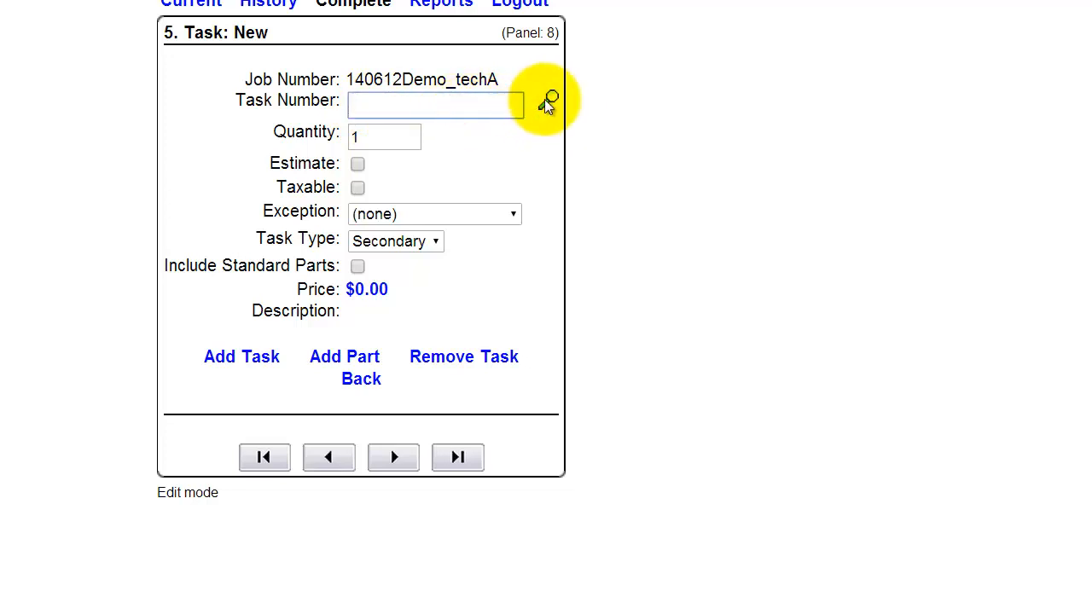
pyautogui.click(547, 100)
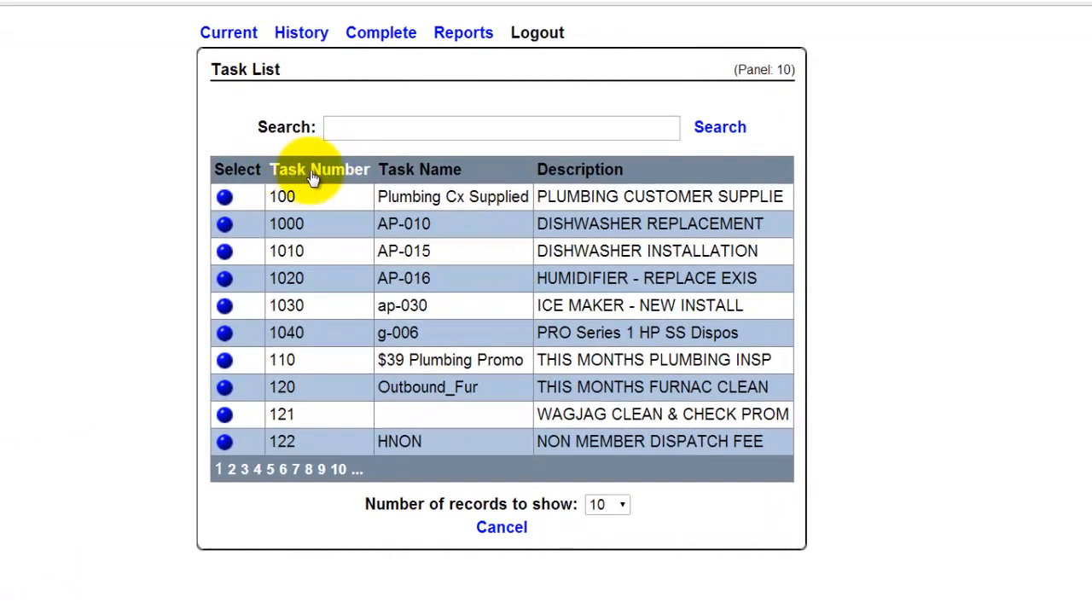
# Step: Sort the task list by description, search it for "dishwasher" and select task 1000, DISHWASHER REPLACEMENT
pyautogui.click(337, 128)
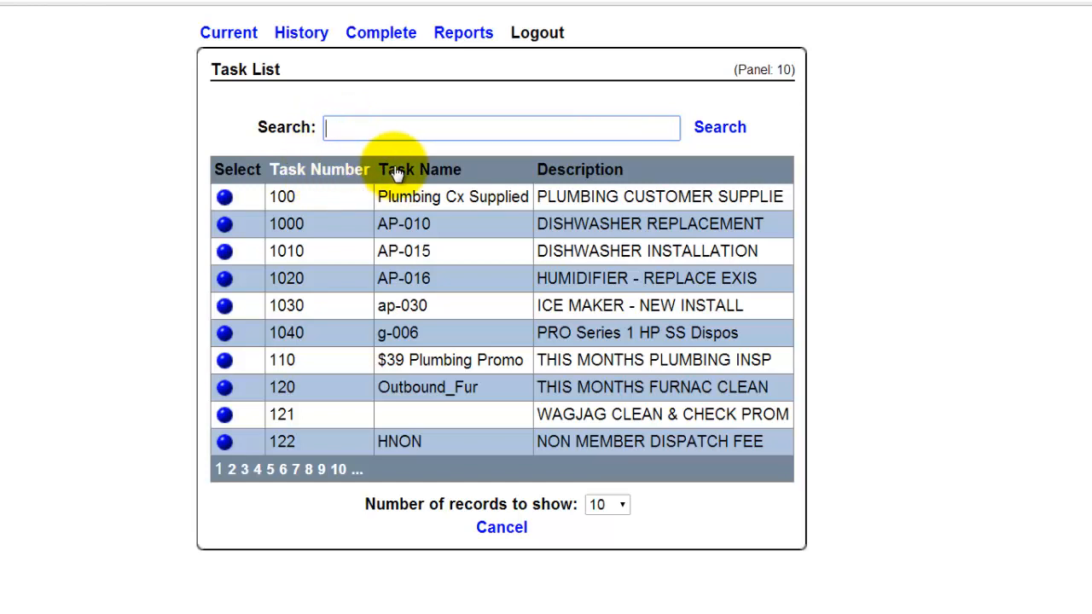
pyautogui.click(560, 171)
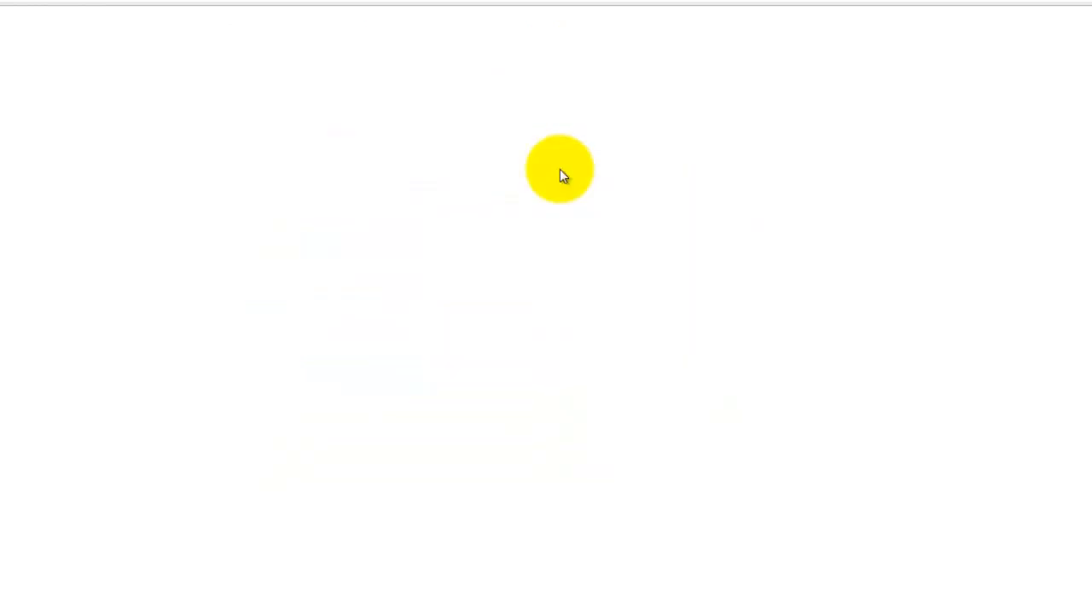
pyautogui.click(384, 172)
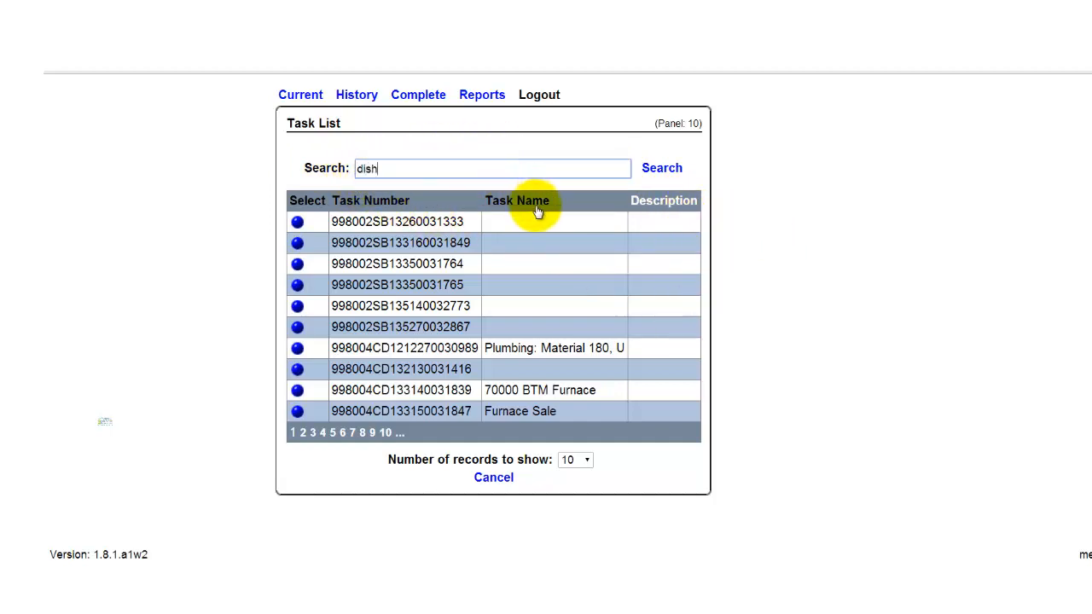
pyautogui.press('BackSpace')
pyautogui.write('washer')
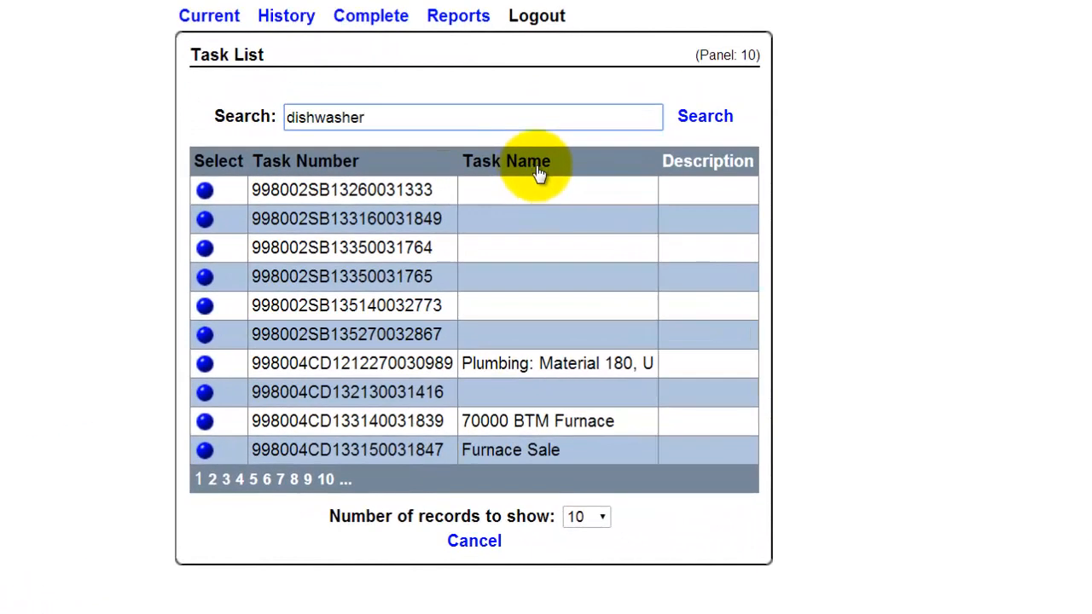
pyautogui.click(692, 121)
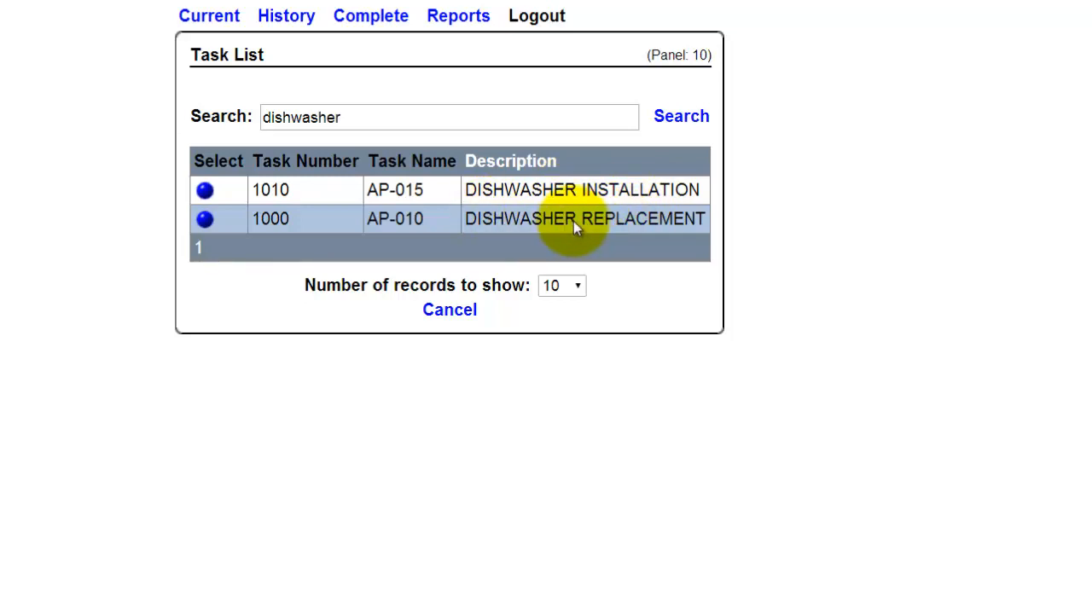
pyautogui.click(204, 221)
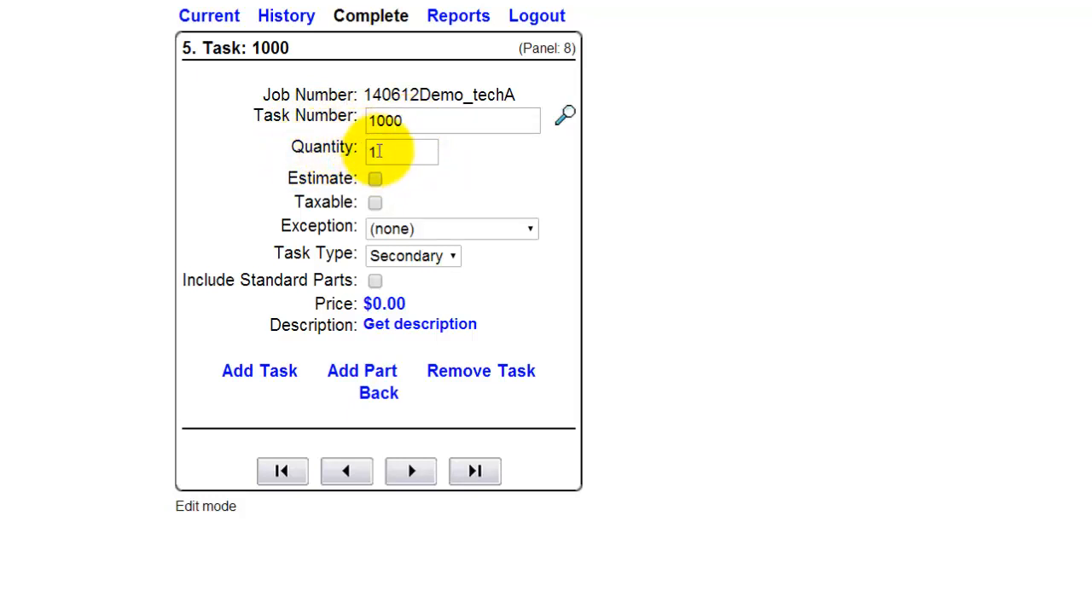
# Step: Mark task 1000 as taxable but not as an estimate, with Secondary as its task type
pyautogui.click(376, 152)
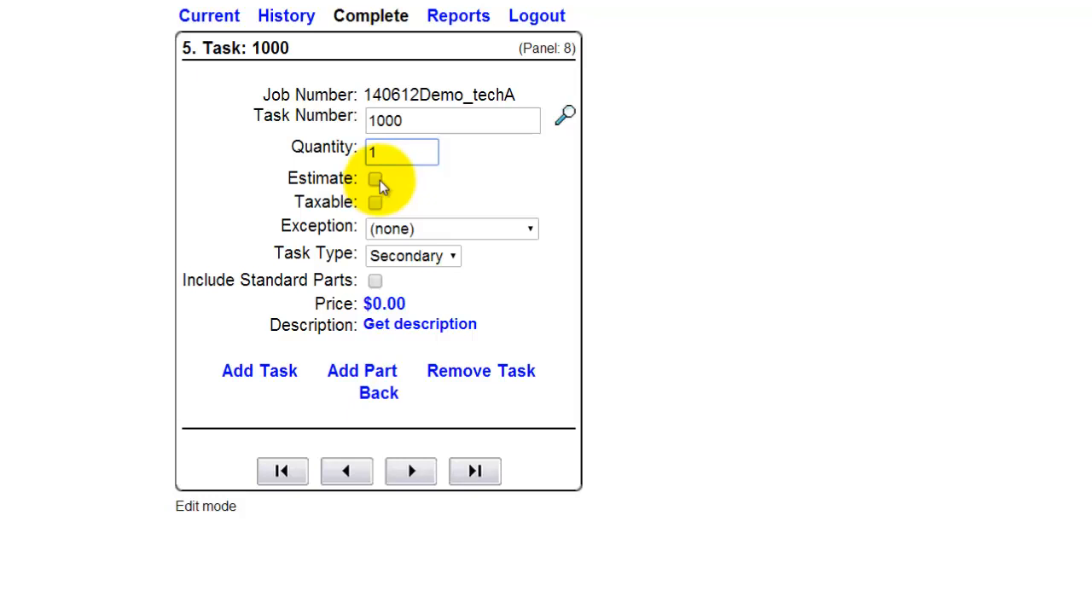
pyautogui.click(376, 180)
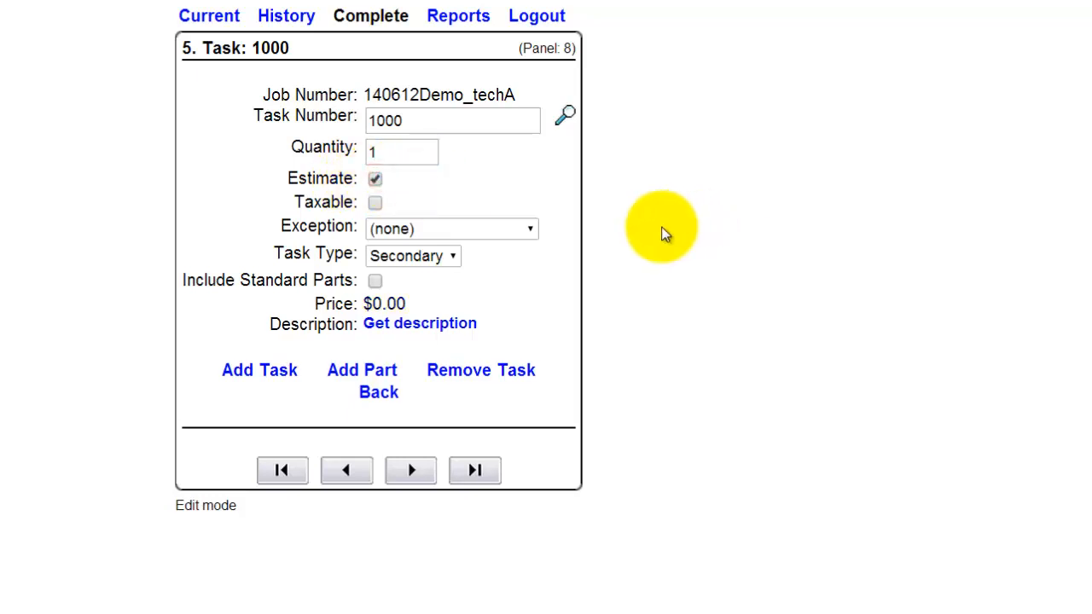
pyautogui.click(377, 181)
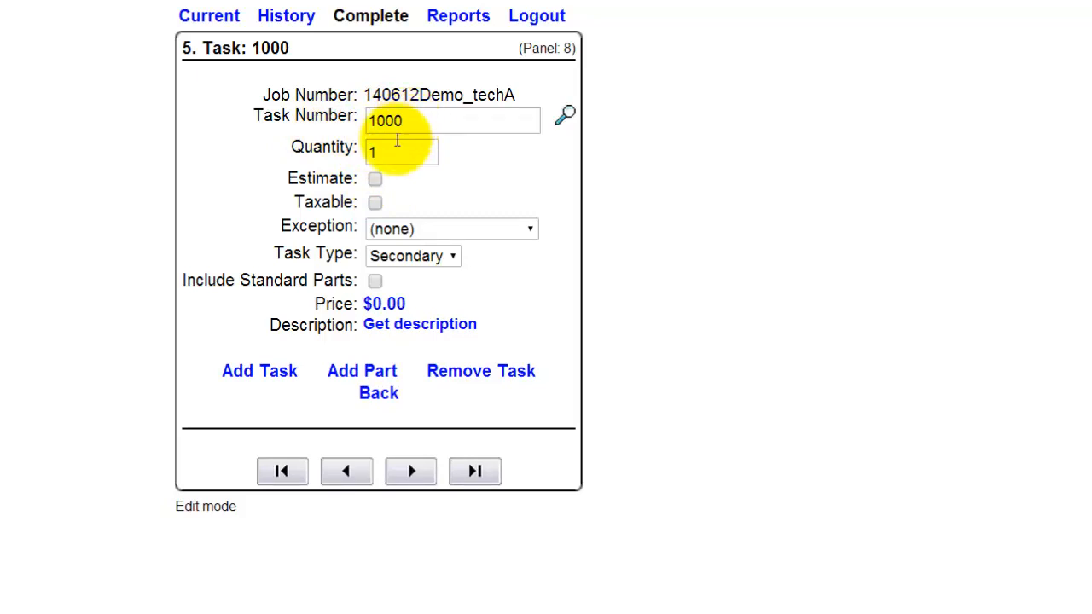
pyautogui.click(376, 205)
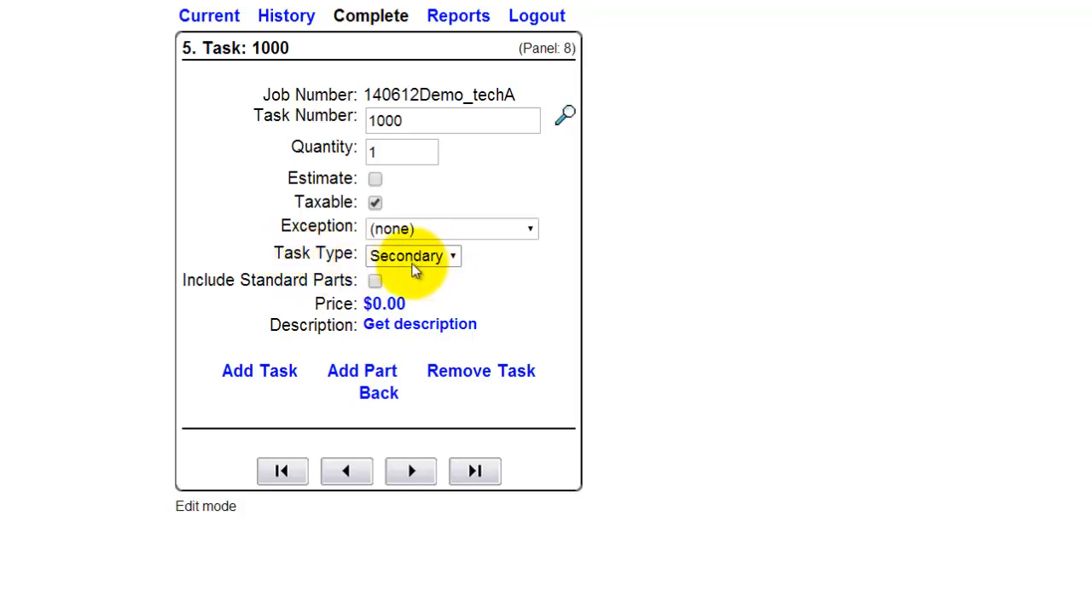
pyautogui.click(410, 261)
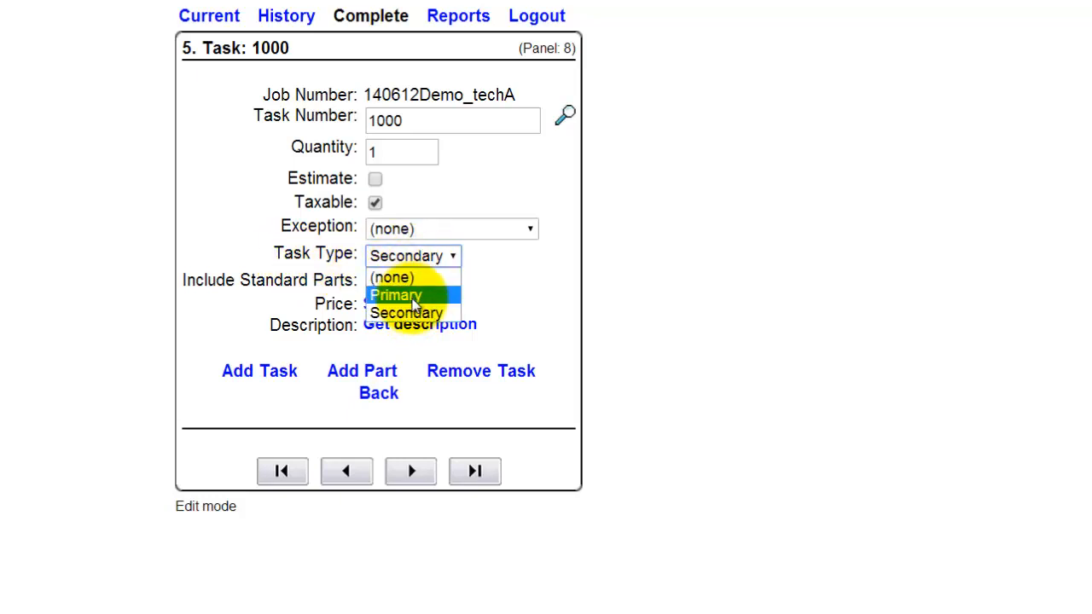
pyautogui.click(408, 313)
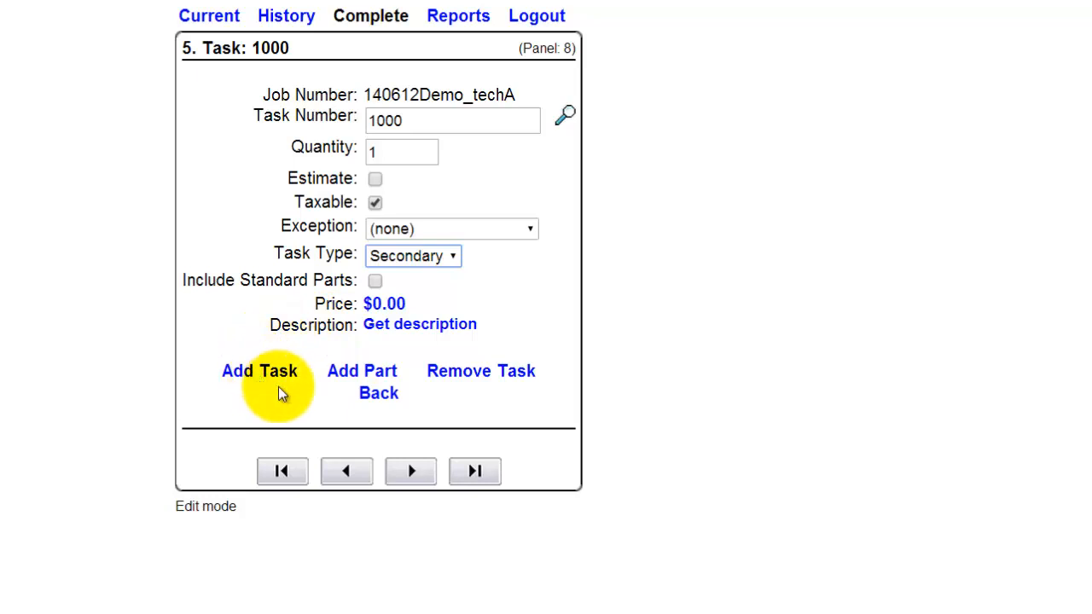
# Step: Add part L1801 with quantity 3 to task 1000 and get its description in the job's task list
pyautogui.click(364, 375)
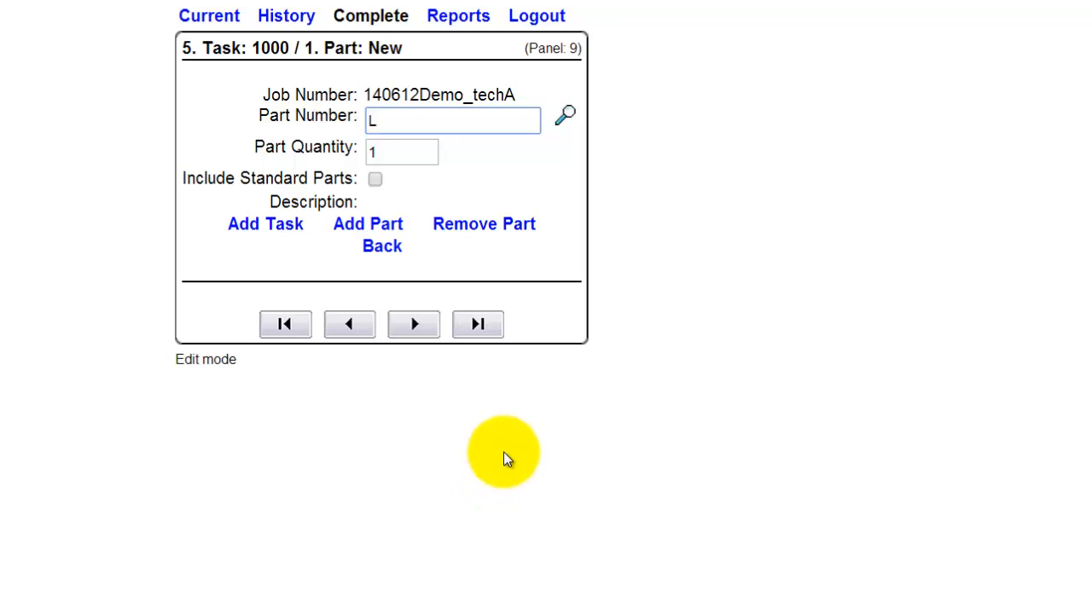
pyautogui.write('108')
pyautogui.press('BackSpace')
pyautogui.press('BackSpace')
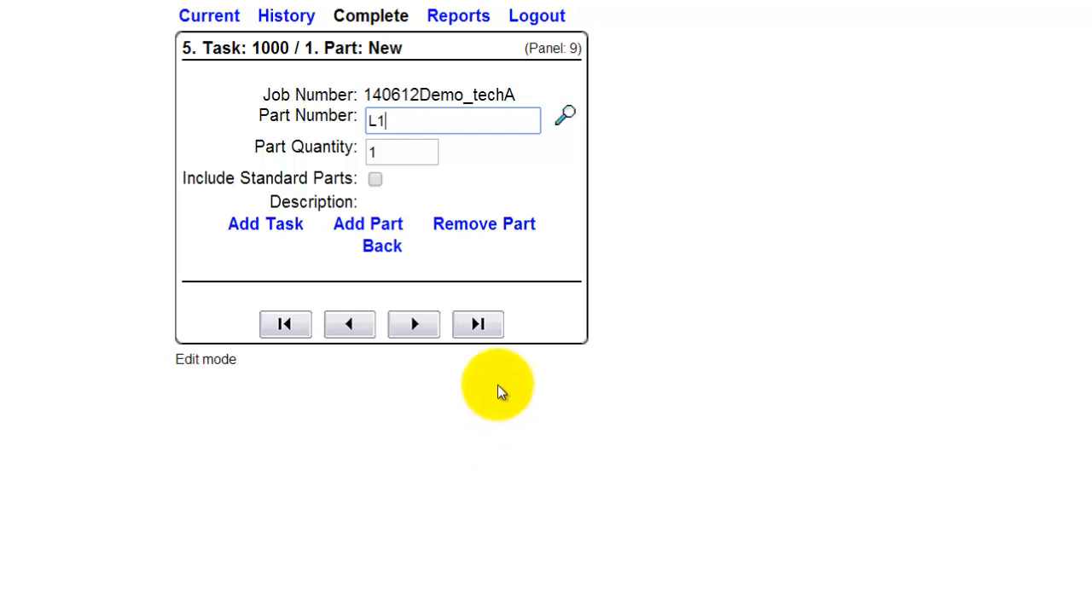
pyautogui.write('801')
pyautogui.doubleClick(382, 153)
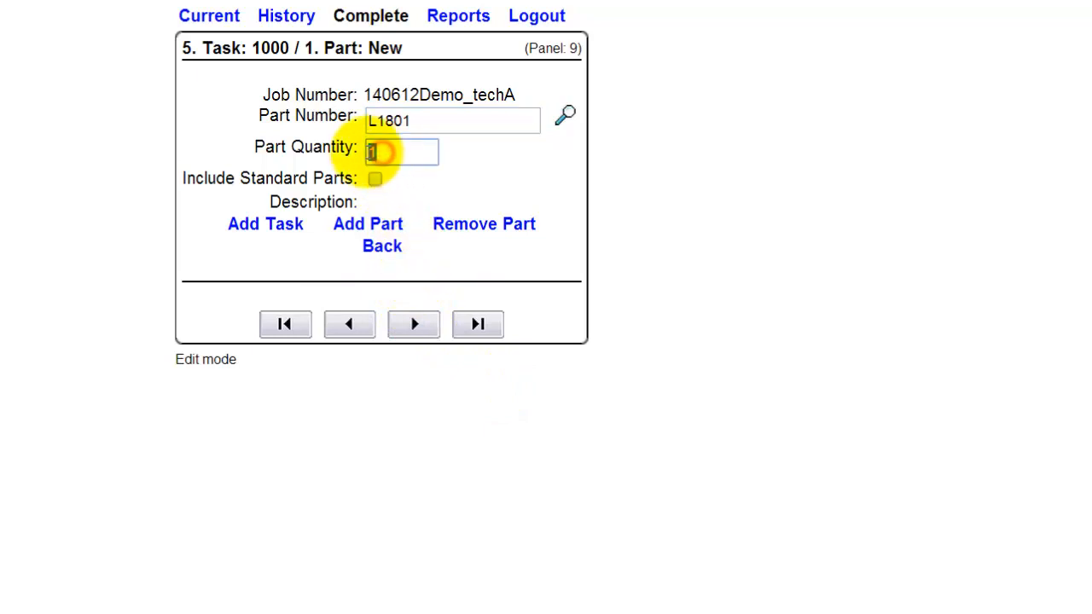
pyautogui.write('3')
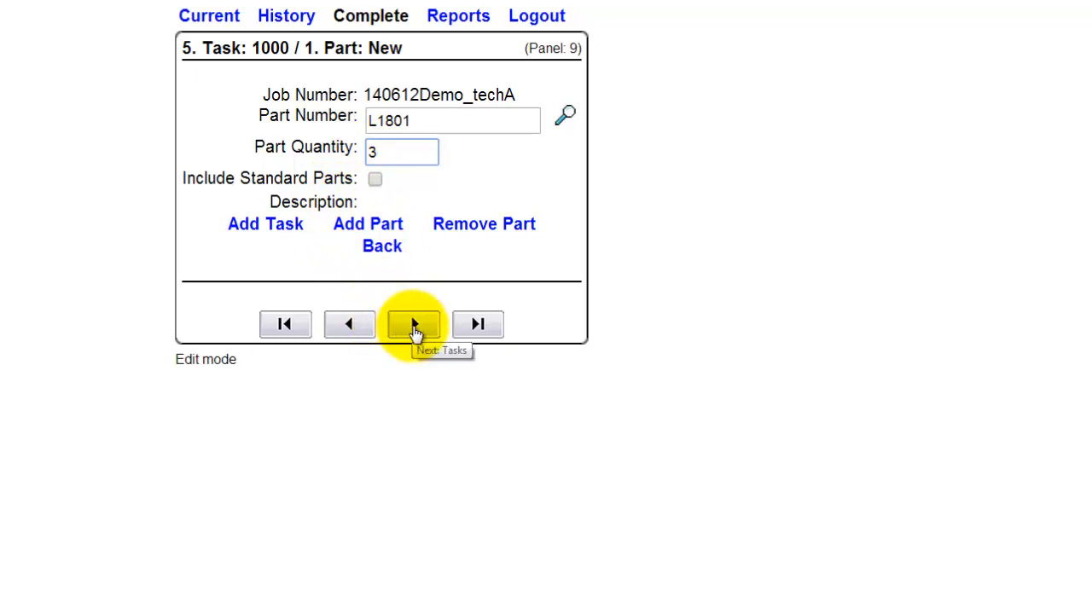
pyautogui.click(414, 326)
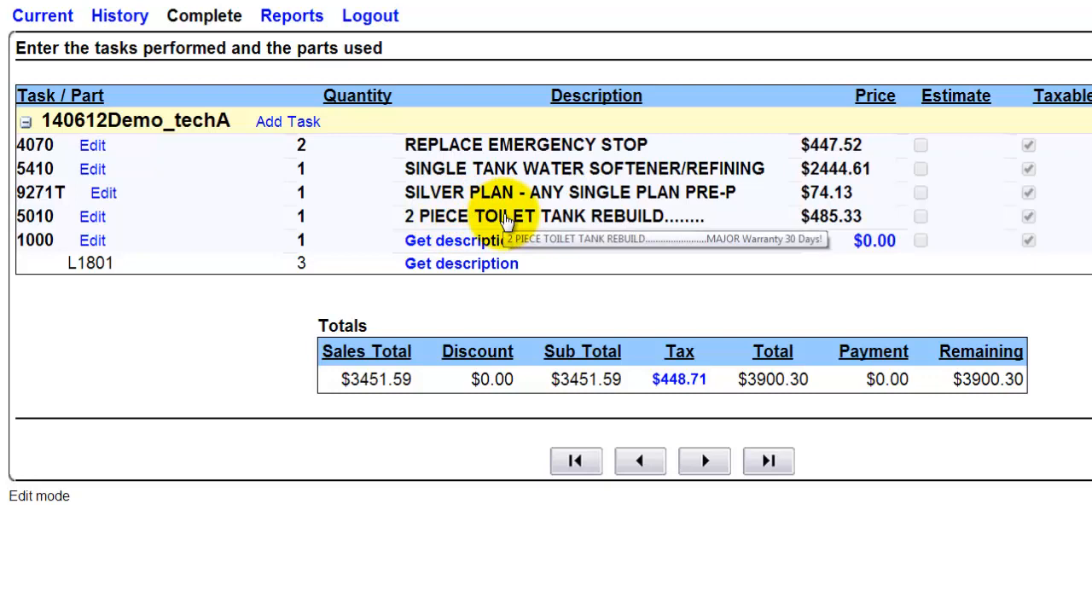
pyautogui.click(463, 266)
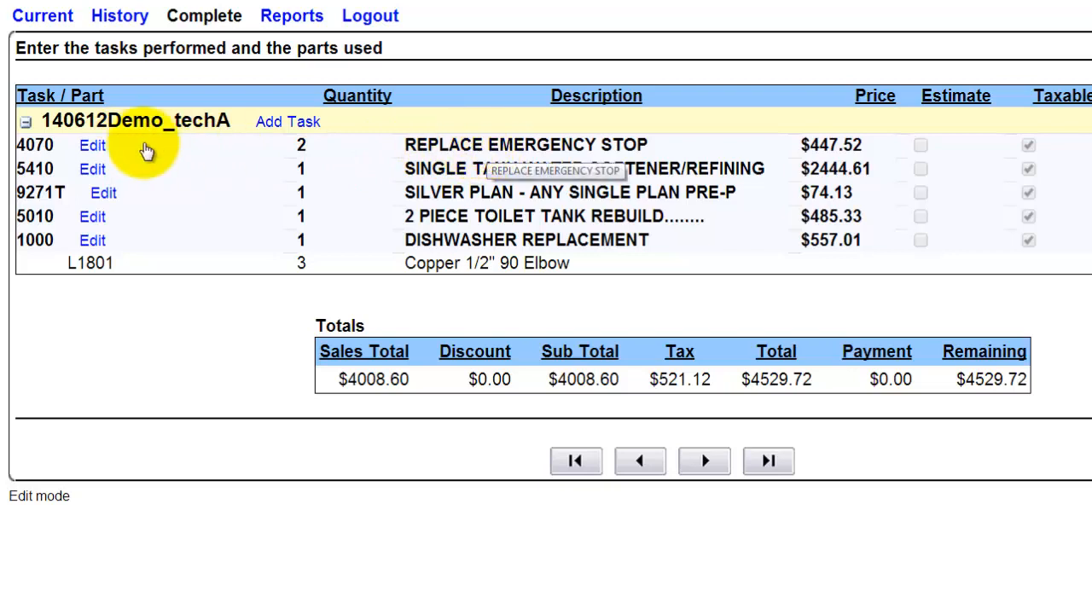
# Step: Remove task 4070, REPLACE EMERGENCY STOP, from the job
pyautogui.click(92, 147)
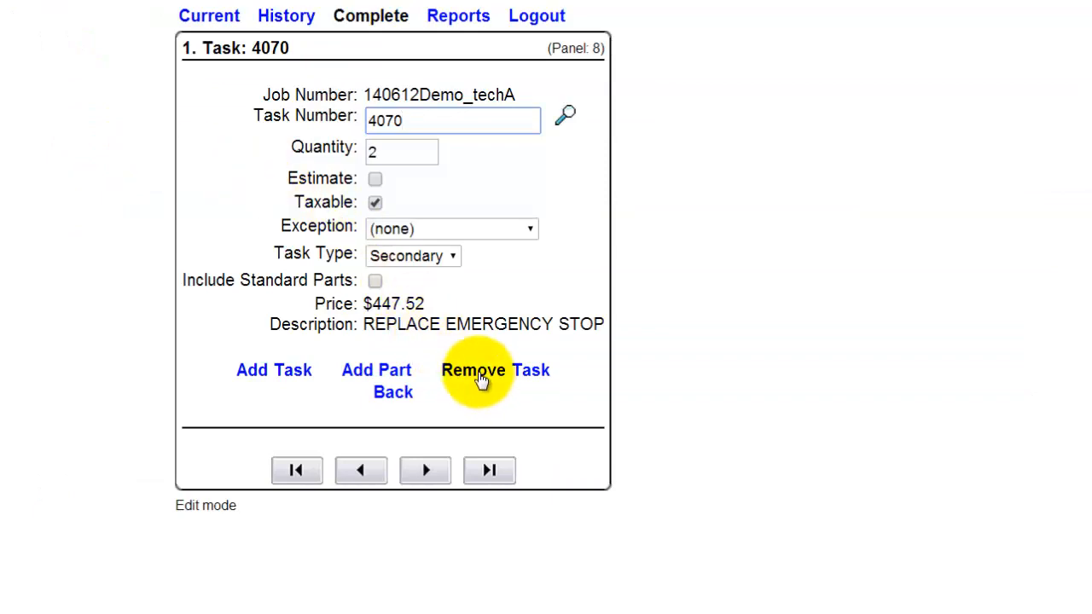
pyautogui.click(388, 391)
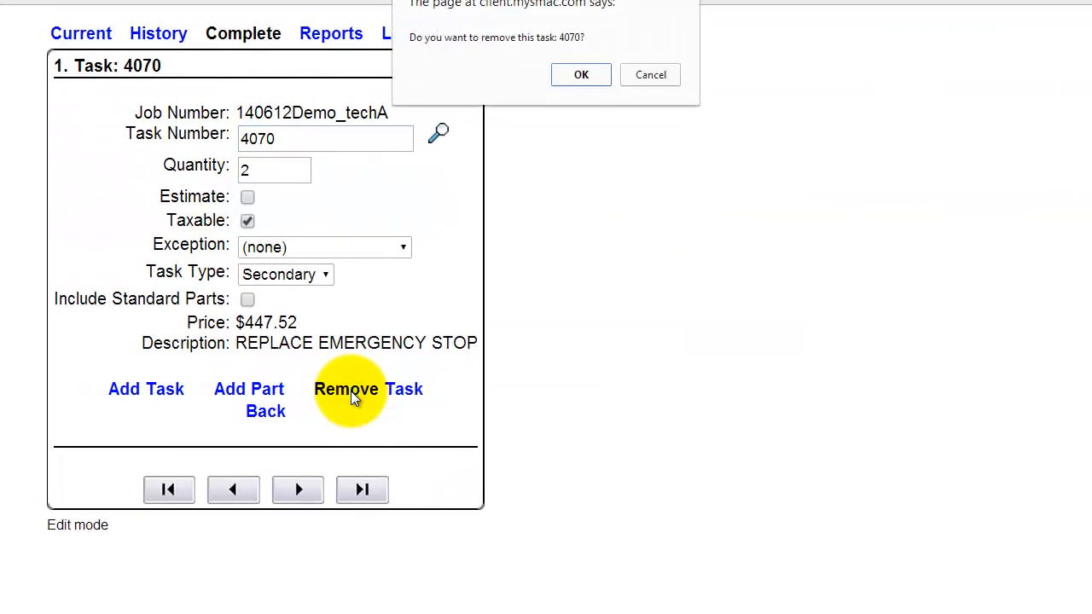
pyautogui.click(597, 70)
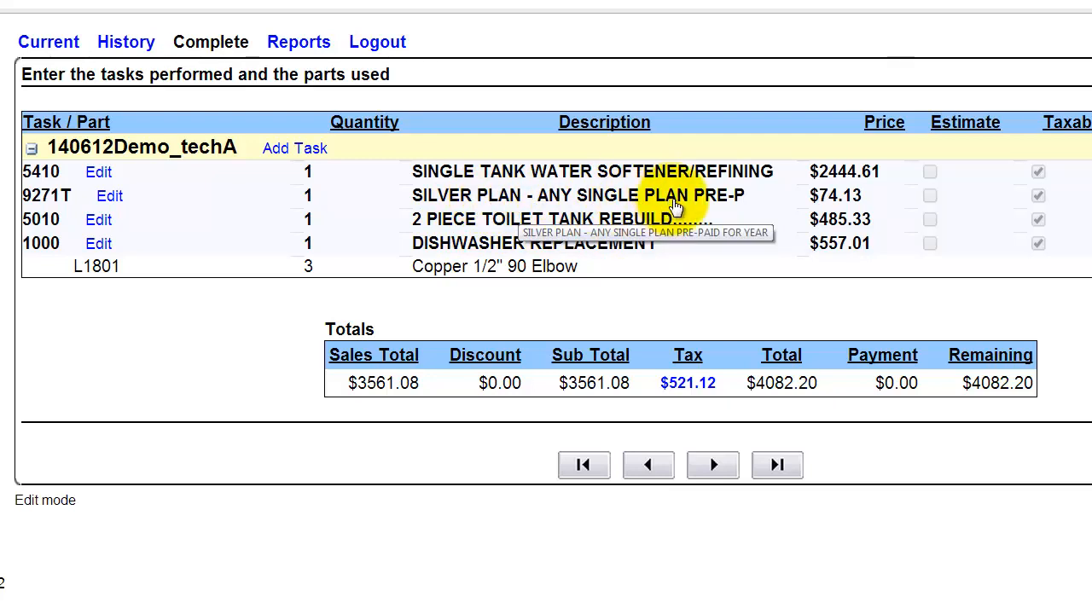
# Step: Set the quantity of task 9271T, the SILVER PLAN, to 2 and return to the job's task list
pyautogui.click(111, 196)
pyautogui.click(397, 184)
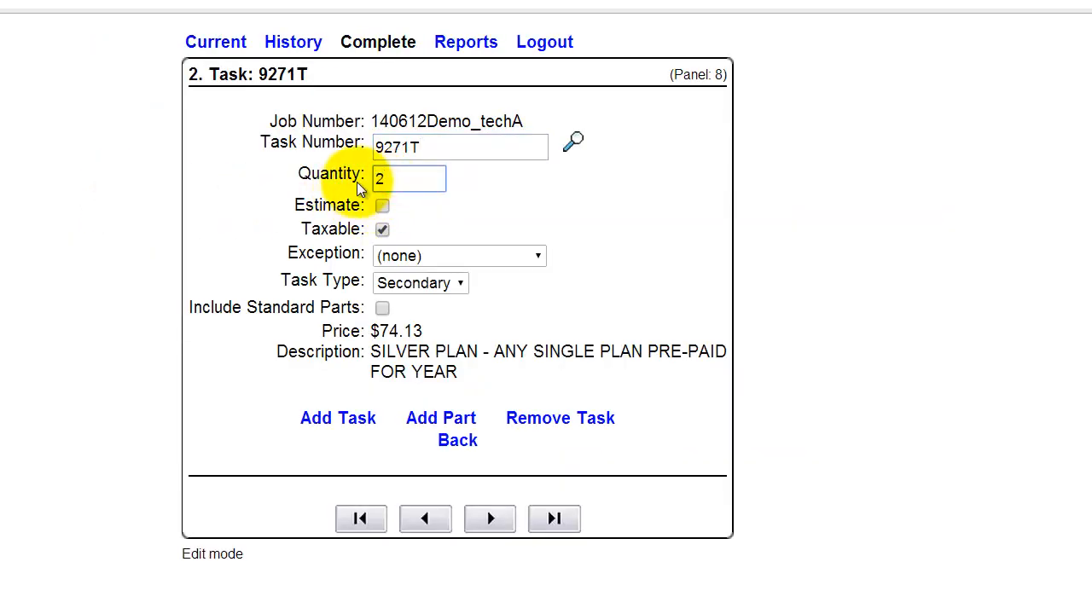
pyautogui.click(491, 521)
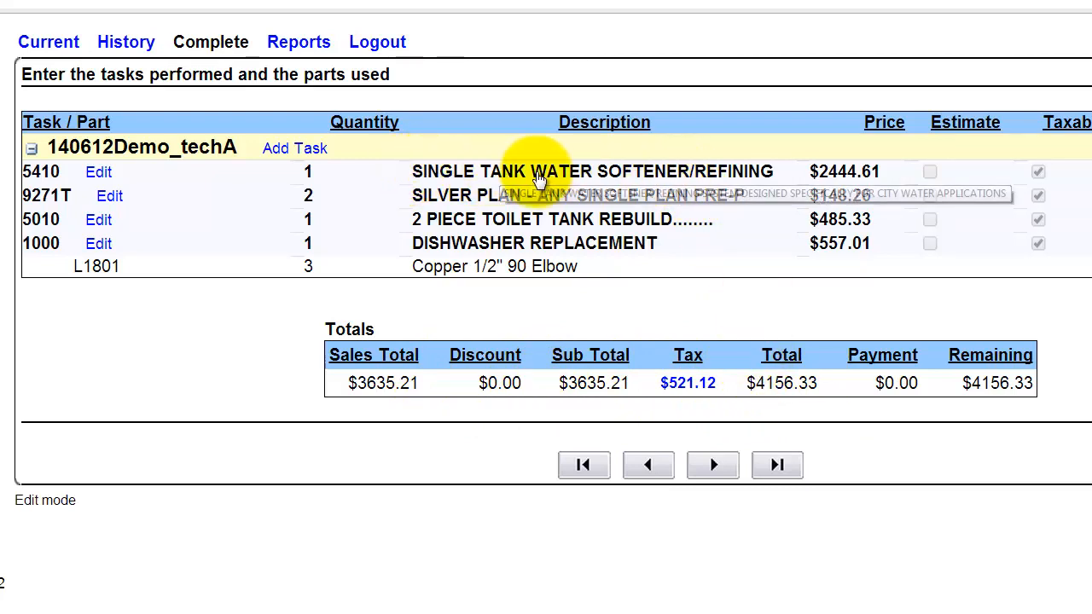
# Step: Mark task 5410, the single tank water softener, as an estimate and return to the job's task list
pyautogui.click(99, 175)
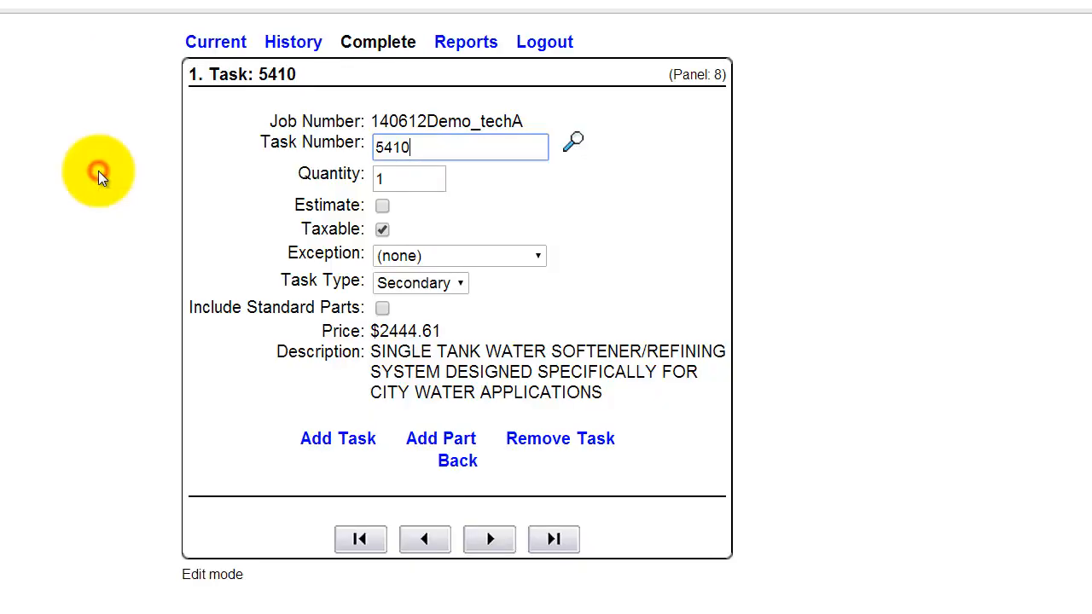
pyautogui.click(381, 207)
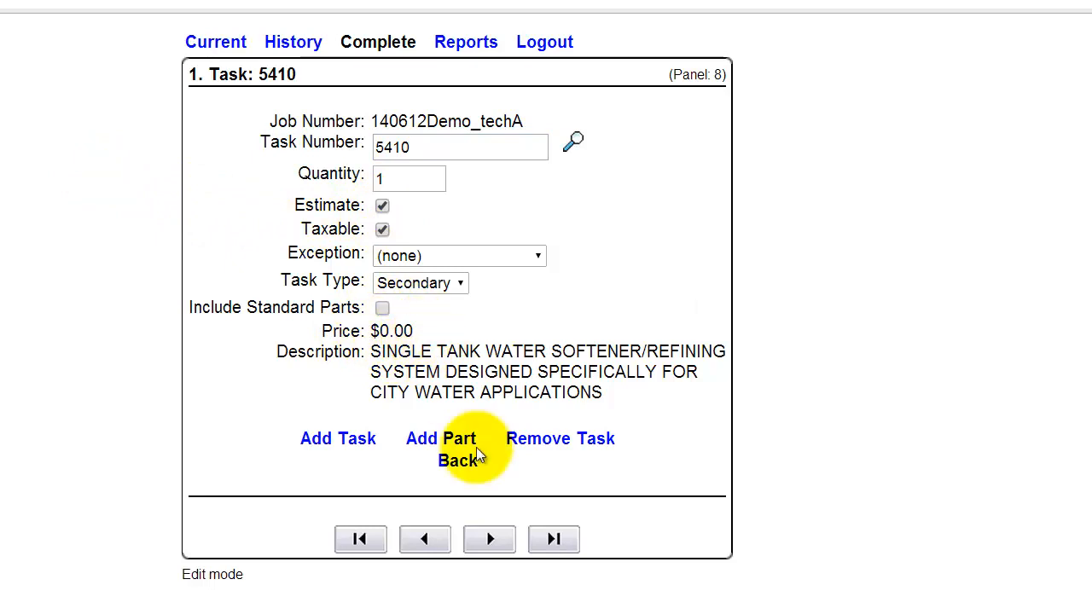
pyautogui.click(491, 540)
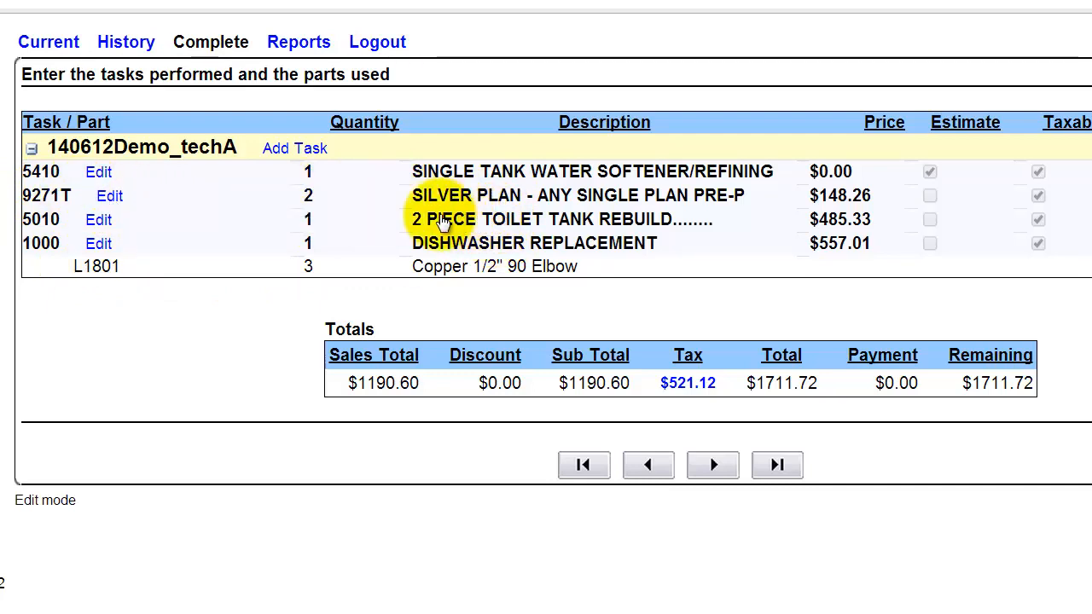
# Step: Search the part list by description for "fill valve" and add part R4201, the Fluid Master fill valve, to task 5010
pyautogui.click(99, 222)
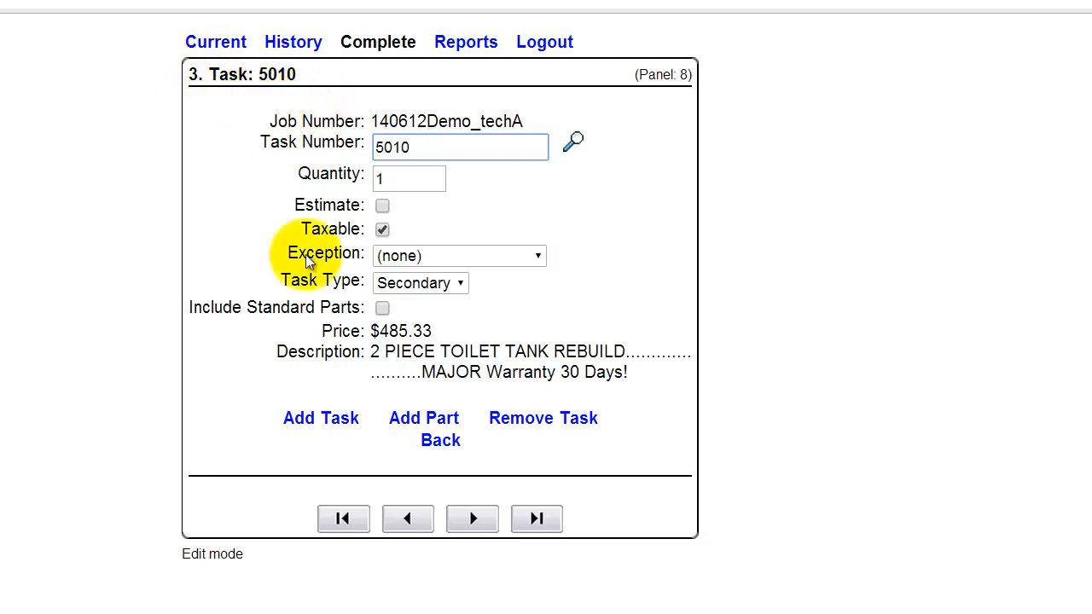
pyautogui.click(405, 422)
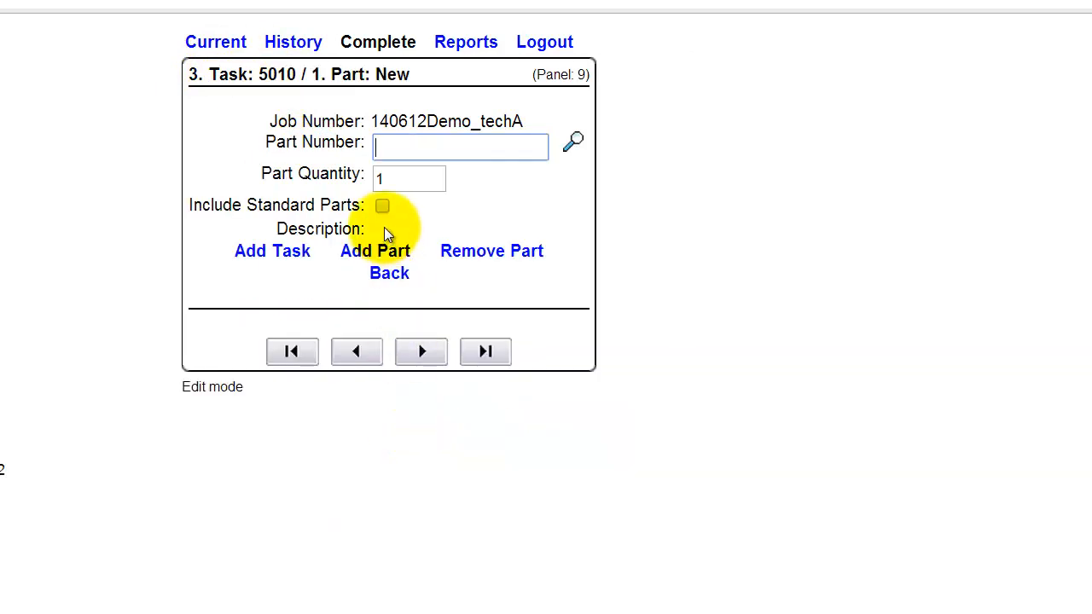
pyautogui.click(572, 143)
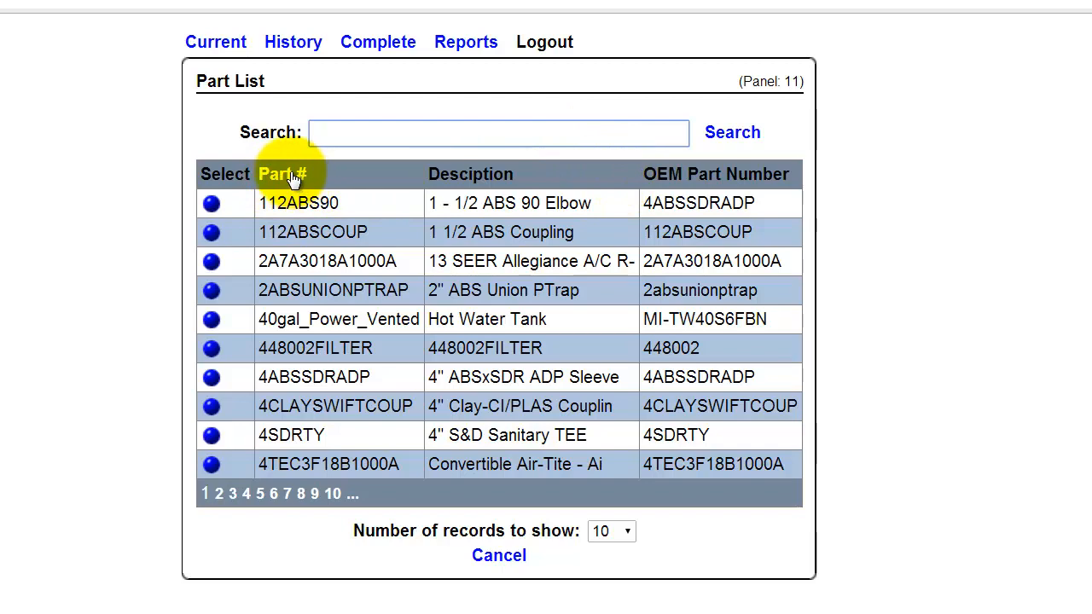
pyautogui.click(472, 175)
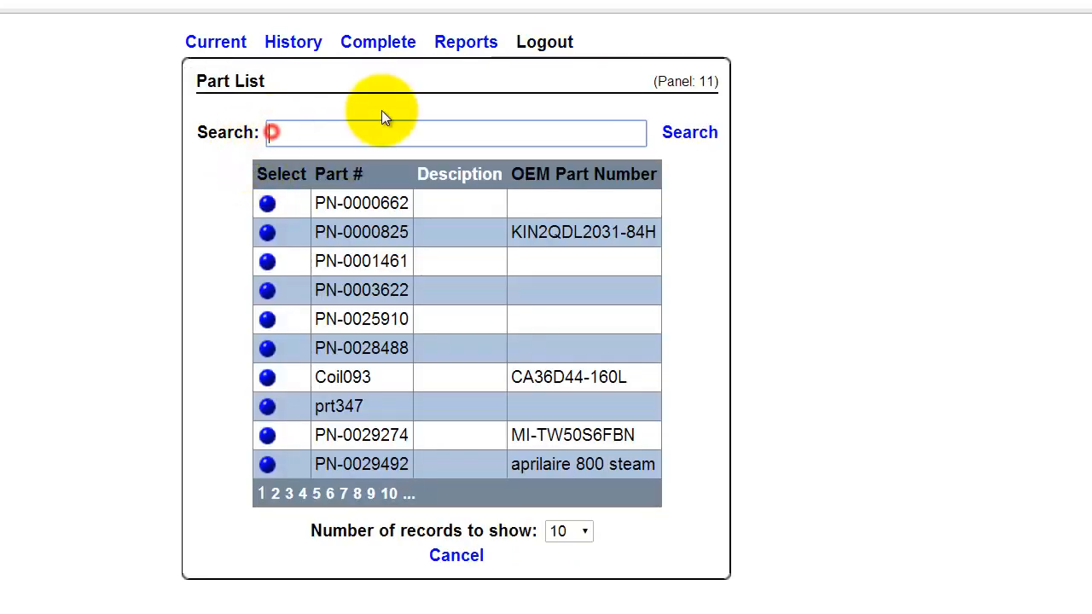
pyautogui.write('fill valve')
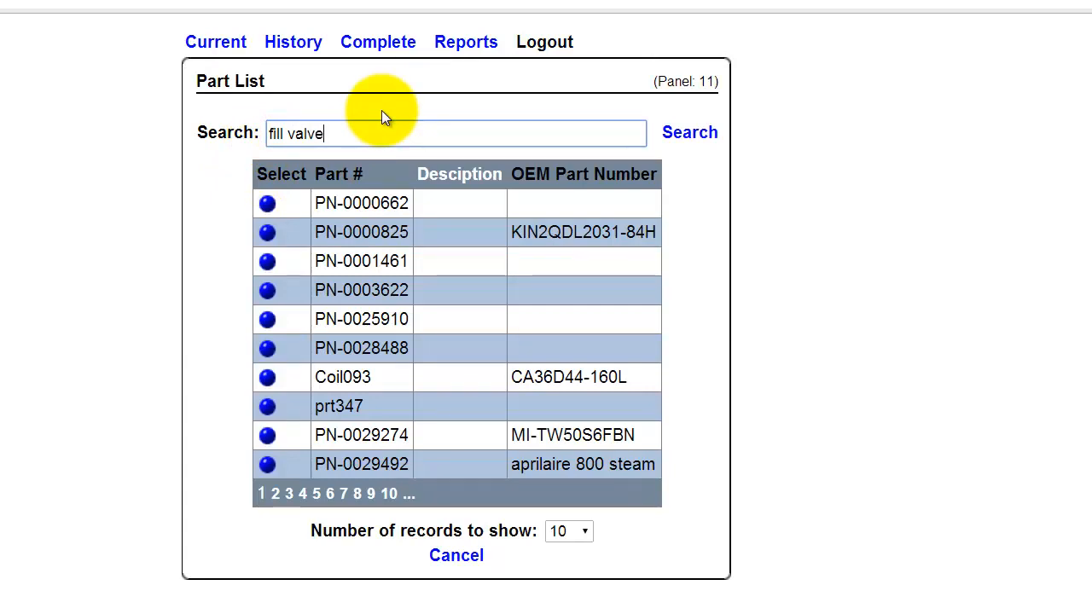
pyautogui.click(688, 135)
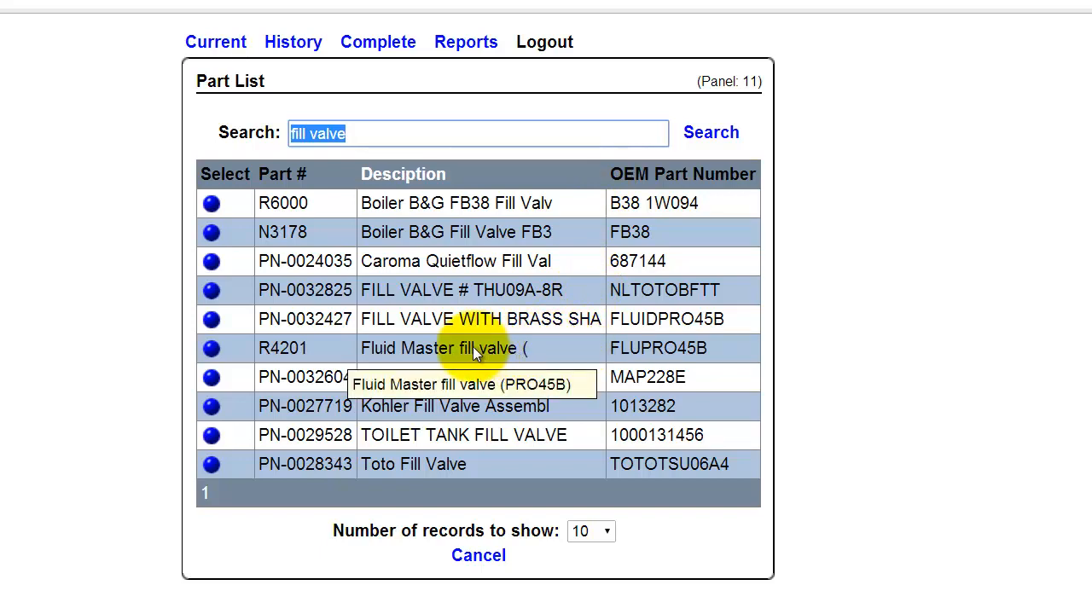
pyautogui.click(212, 348)
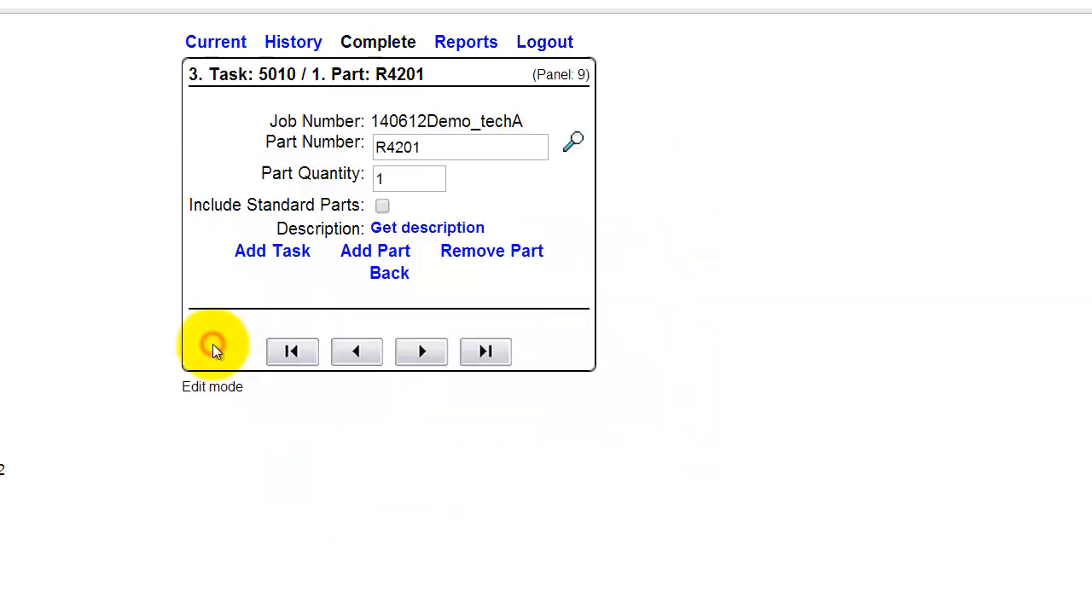
pyautogui.click(424, 353)
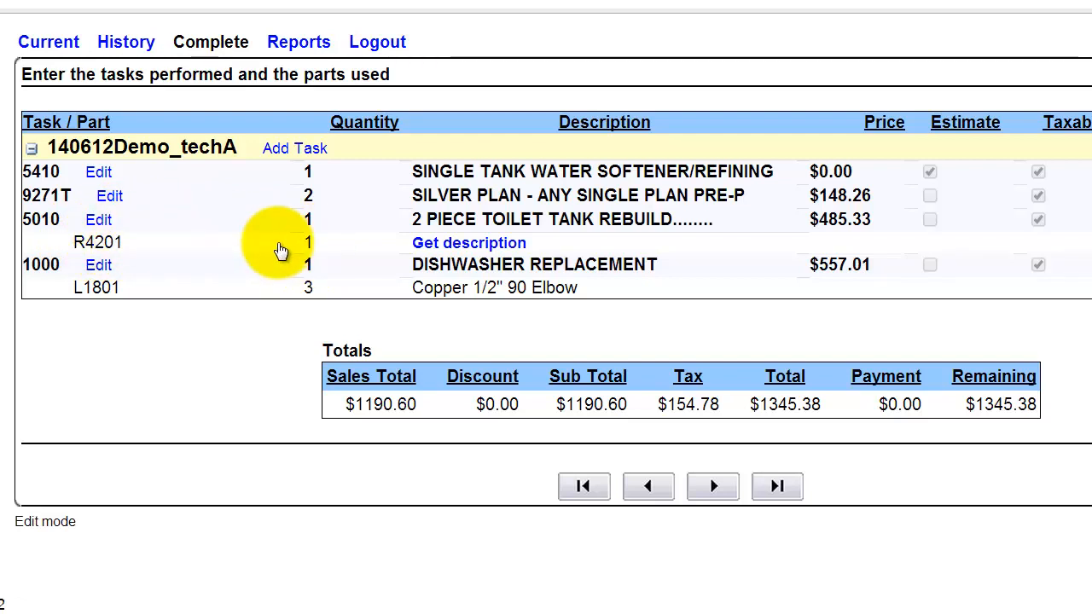
pyautogui.click(109, 196)
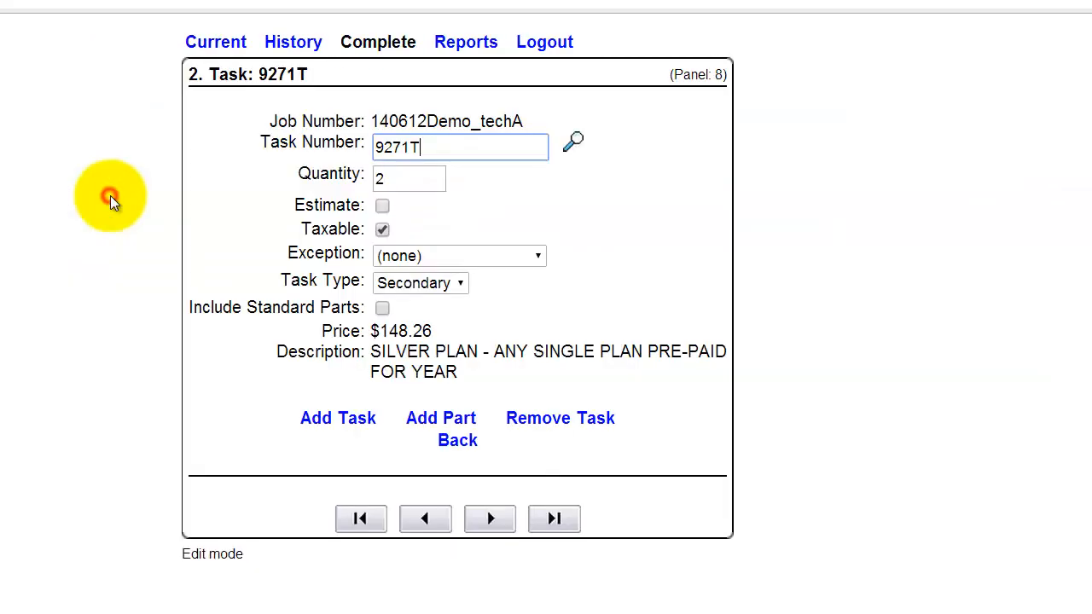
pyautogui.click(478, 519)
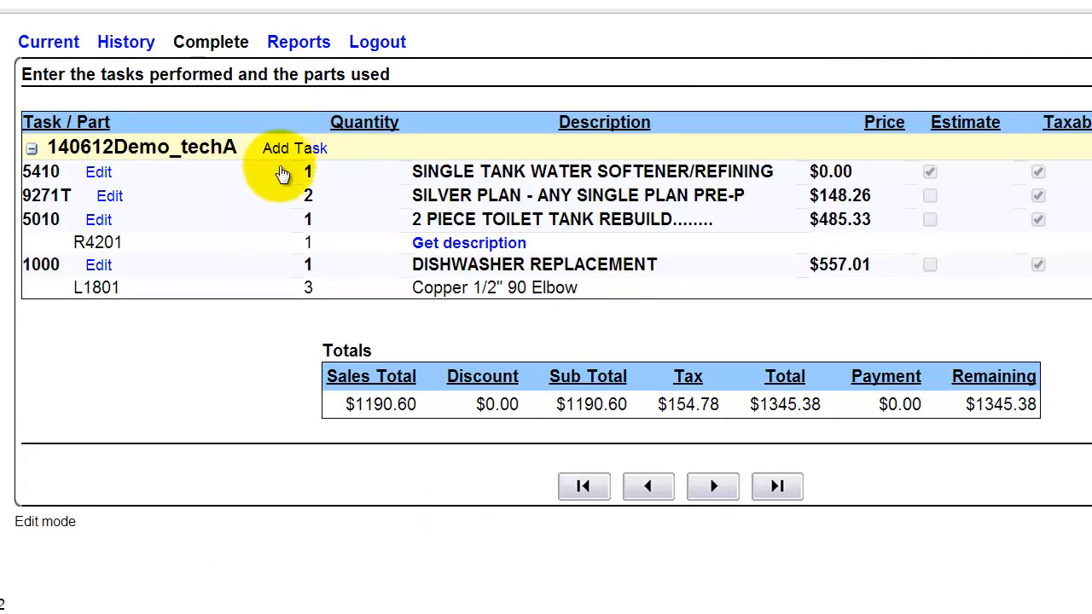